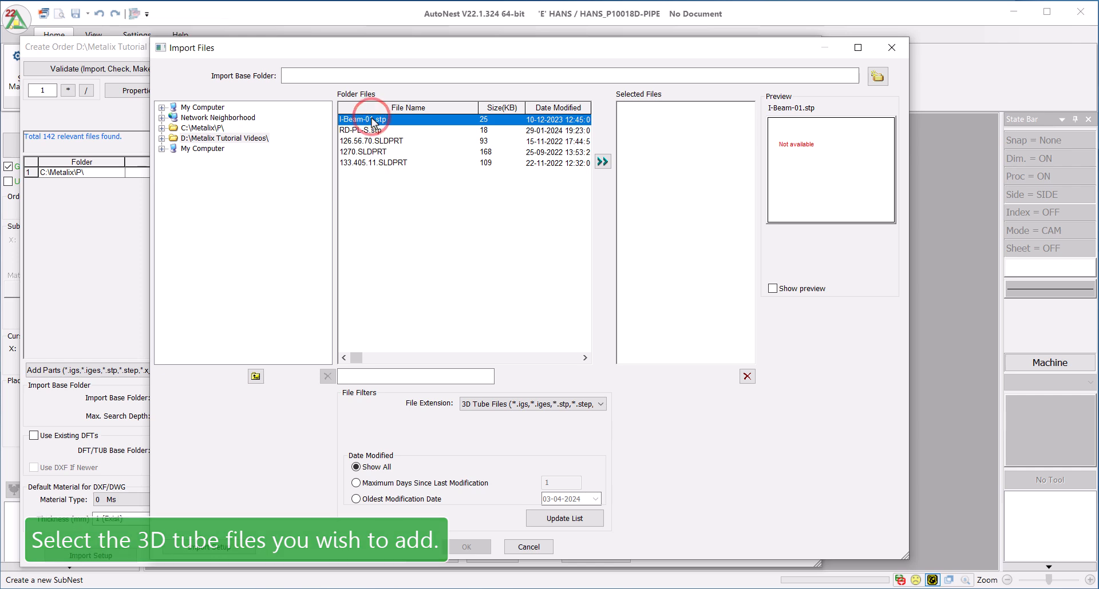
# - Add all five listed 3D tube files to the order with quantity 5 and material Ms
pyautogui.keyDown('shift'); pyautogui.click(371, 165); pyautogui.keyUp('shift')
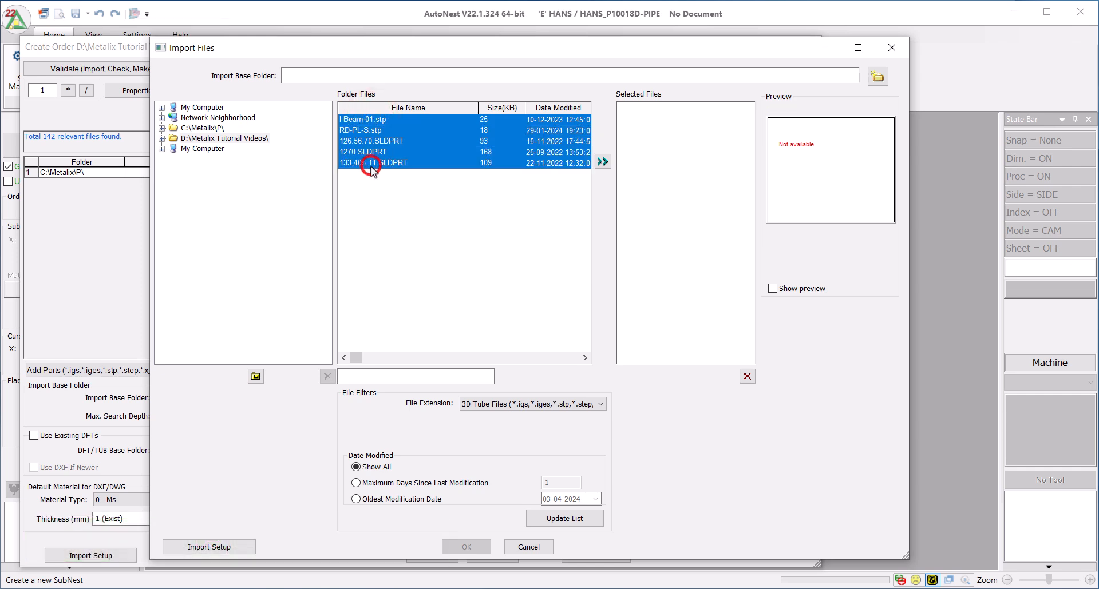
pyautogui.click(602, 165)
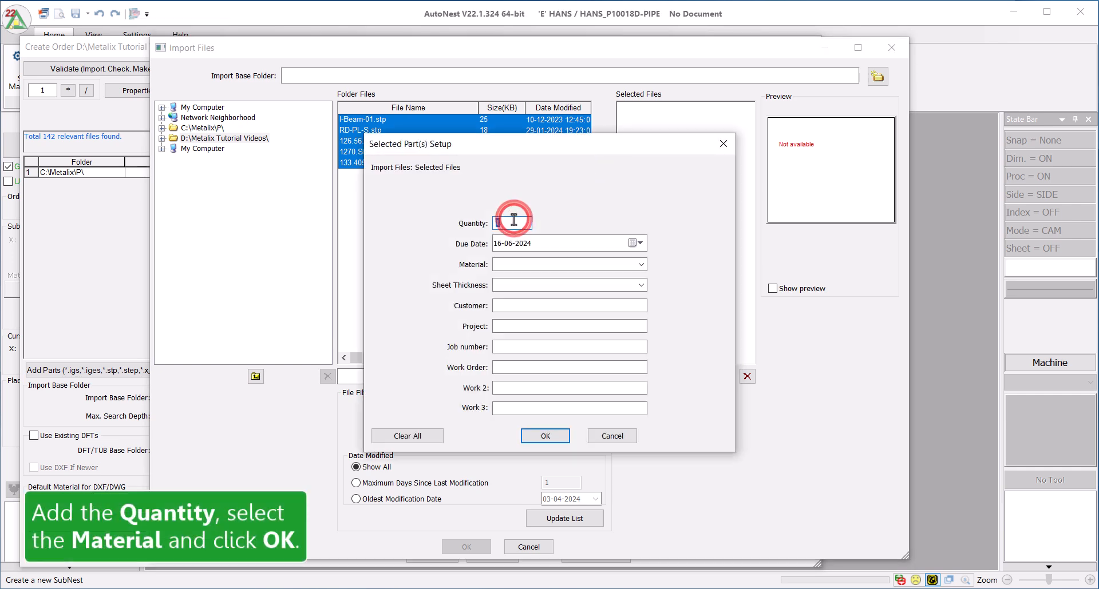
pyautogui.write('5')
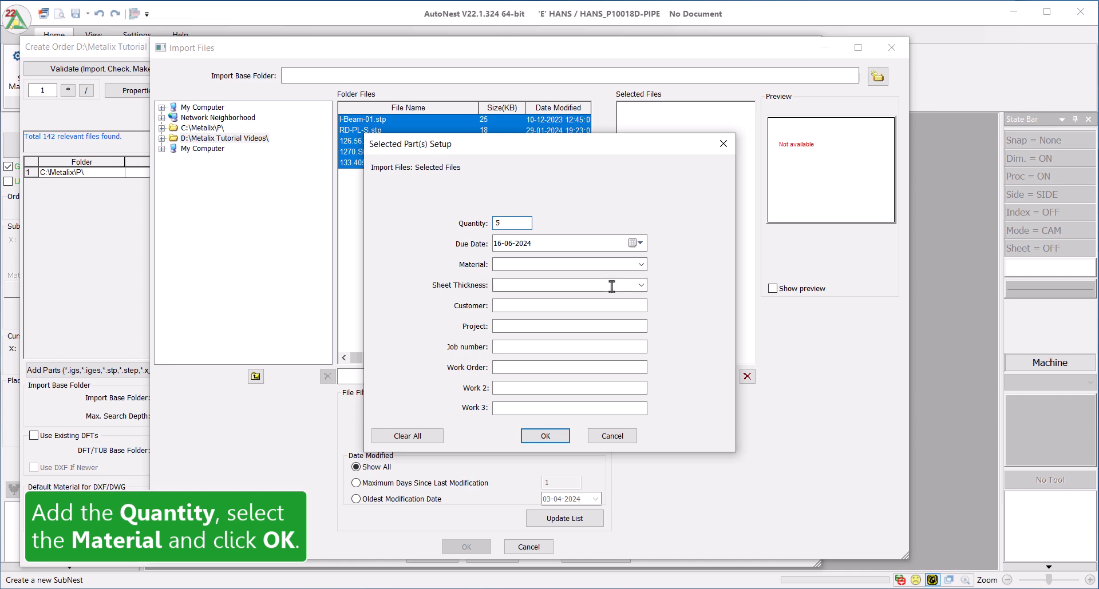
pyautogui.click(641, 264)
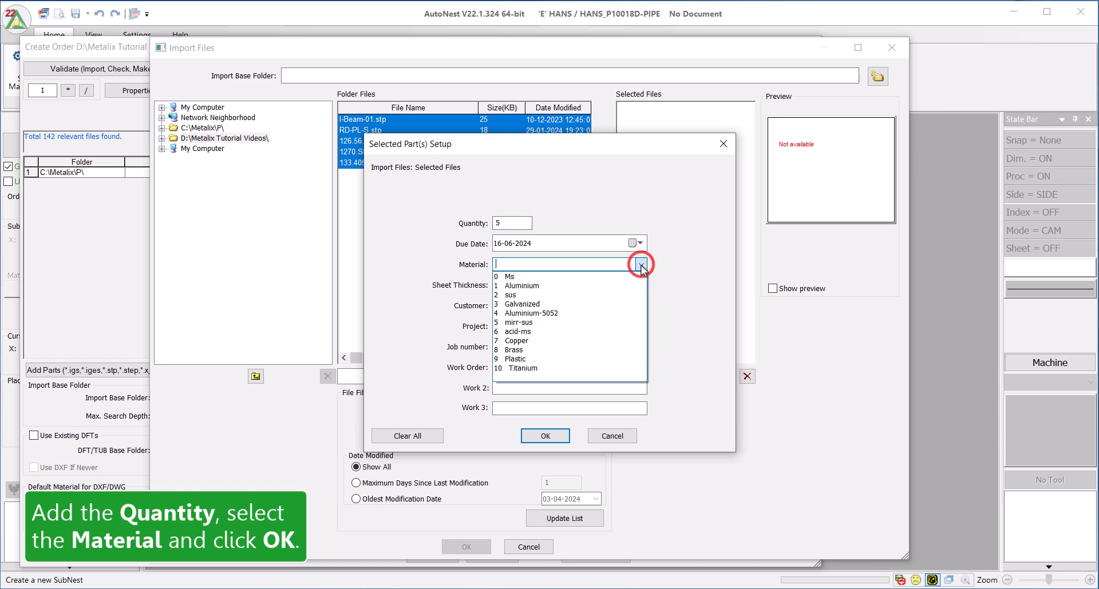
pyautogui.click(520, 276)
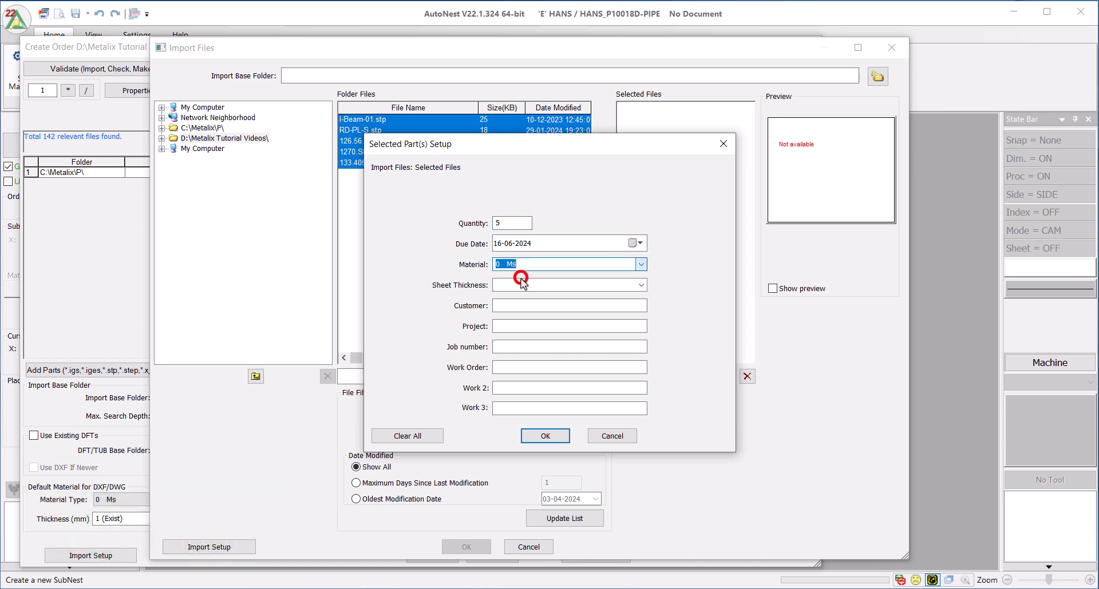
pyautogui.click(556, 438)
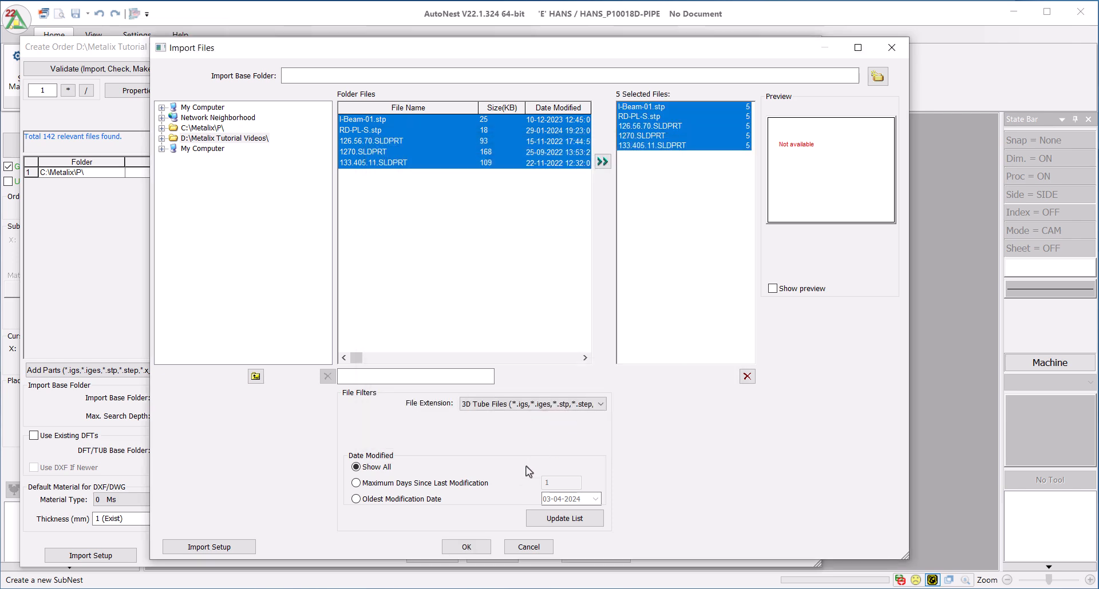
pyautogui.click(466, 547)
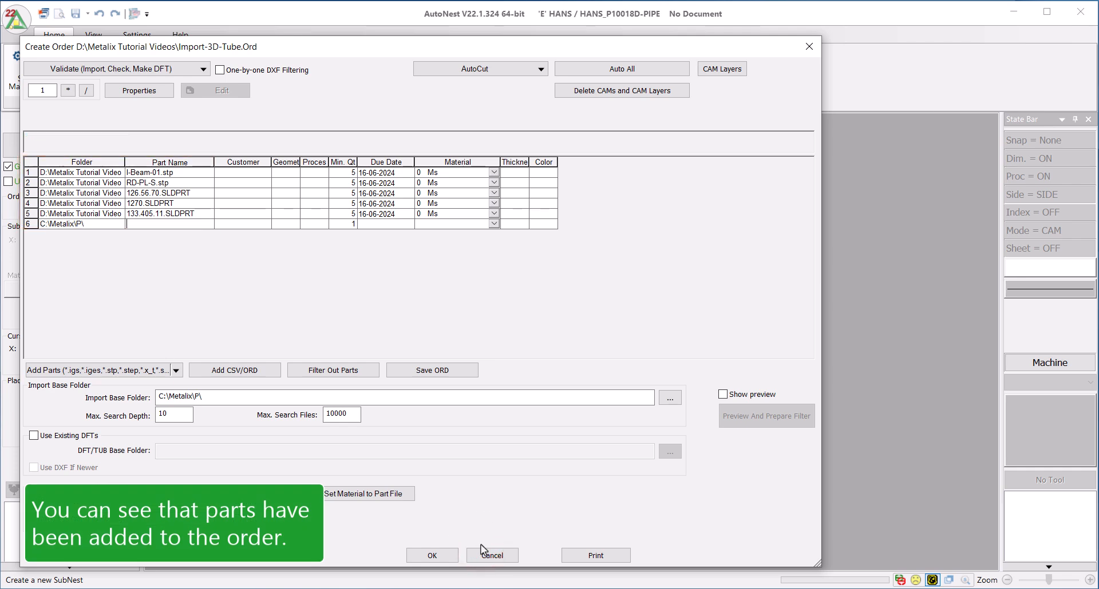
# - Validate all parts in the order to import and check their geometry
pyautogui.click(169, 69)
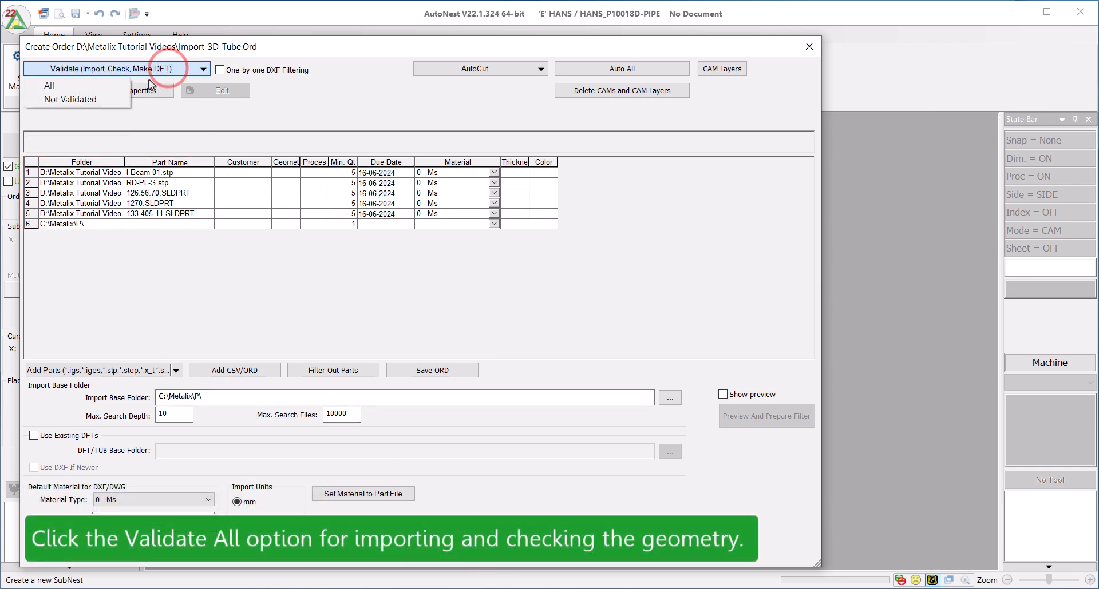
pyautogui.click(103, 92)
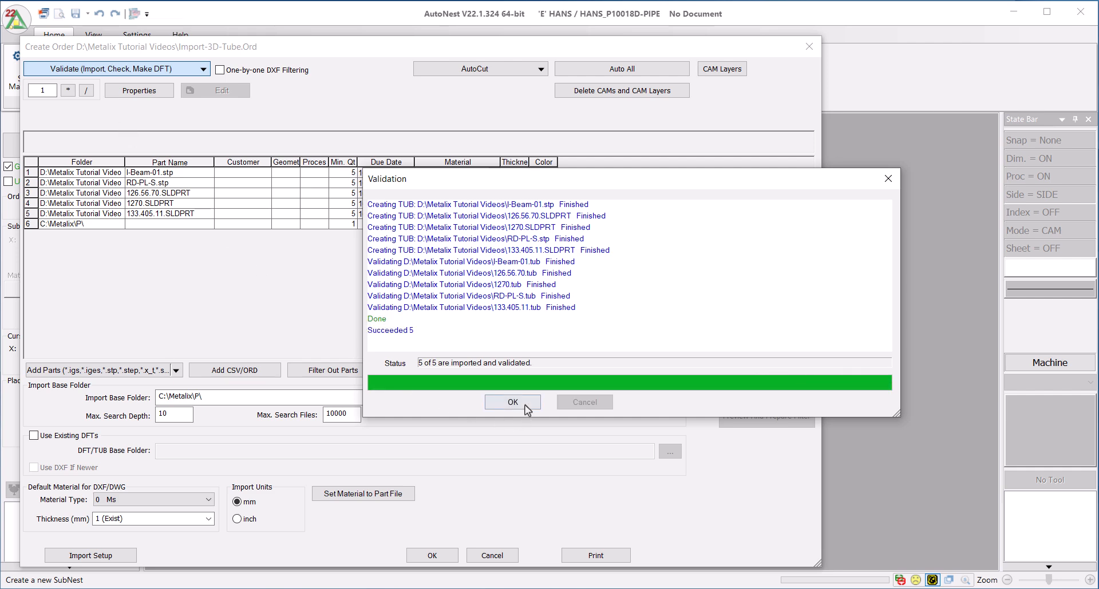
pyautogui.click(525, 406)
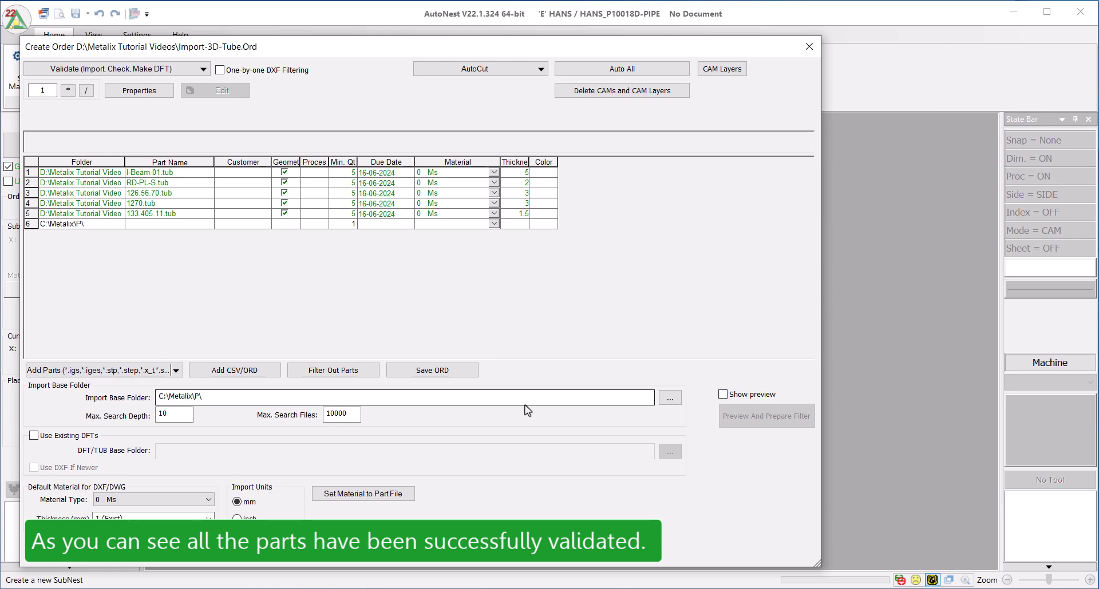
# - Run AutoCut on all parts in the order using the default parameter set
pyautogui.click(520, 69)
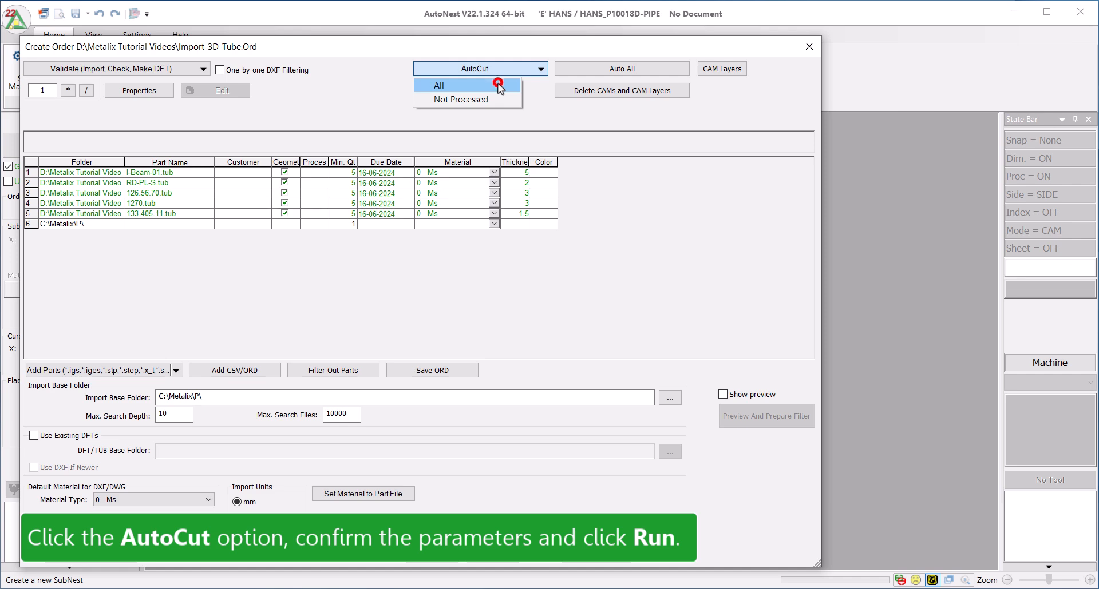
pyautogui.click(499, 84)
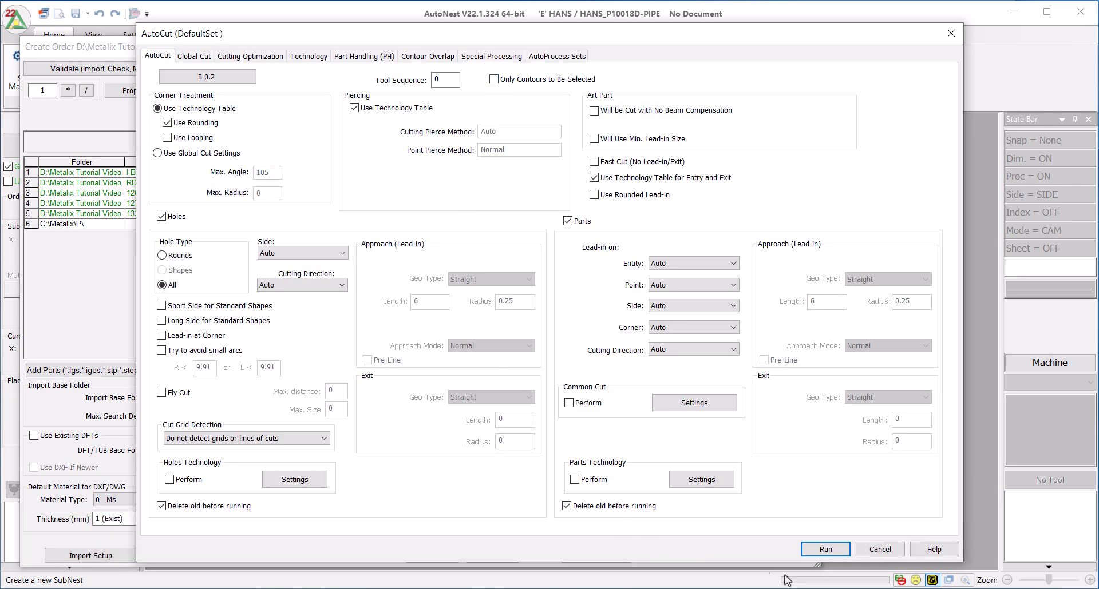
pyautogui.click(826, 550)
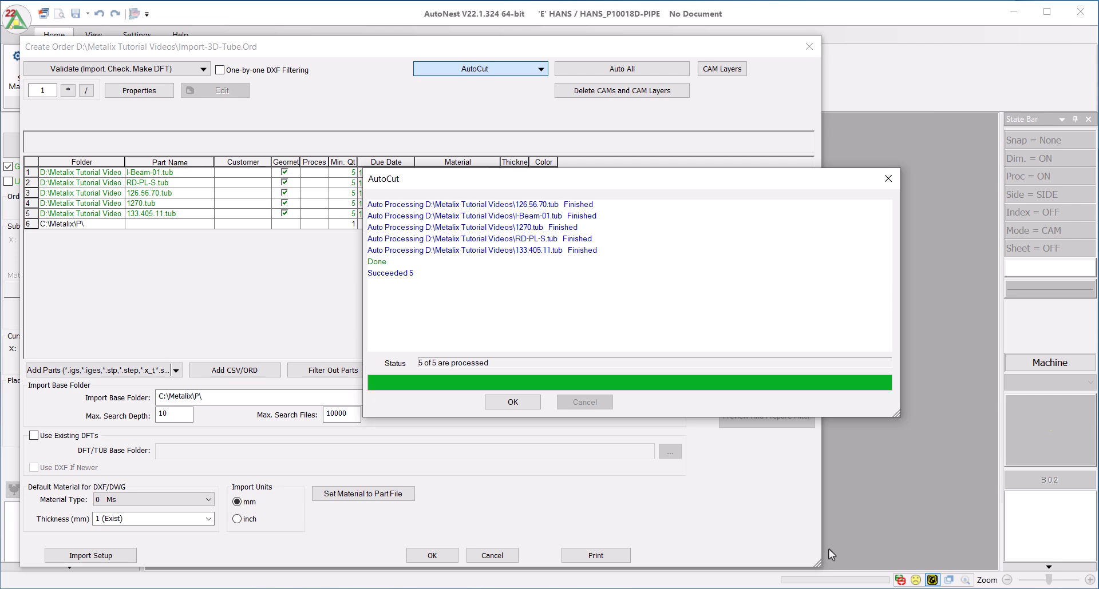
pyautogui.click(518, 402)
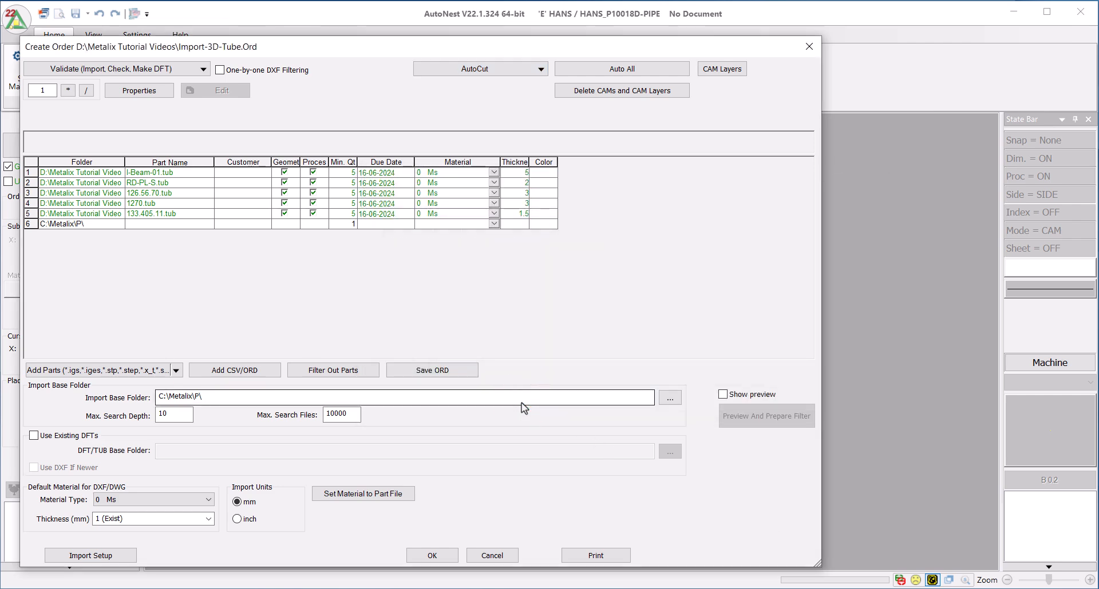
# - Turn on the part preview and inspect the tubes from I-Beam-01 through 1270, examining the 1270 tube's holes up close
pyautogui.click(723, 394)
pyautogui.click(173, 172)
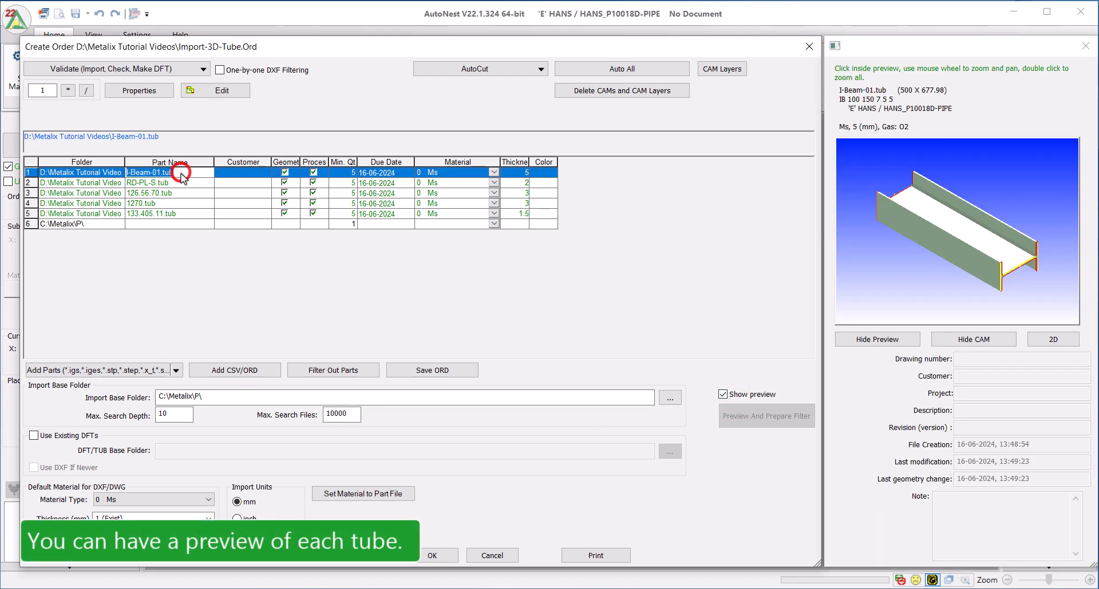
pyautogui.click(172, 183)
pyautogui.click(171, 193)
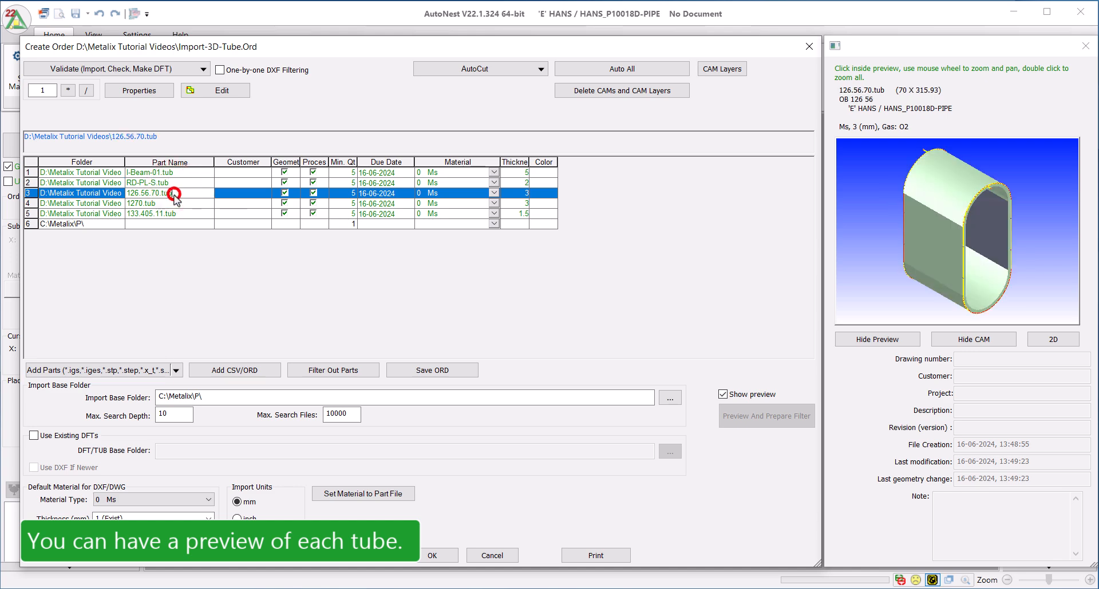
pyautogui.click(170, 203)
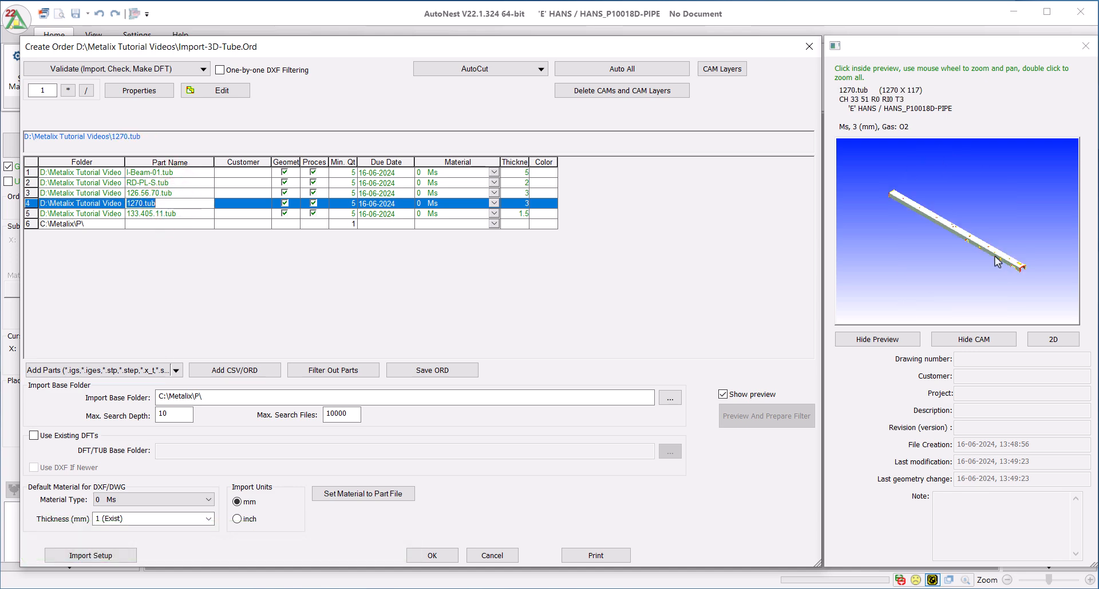
pyautogui.scroll(5, 994, 256)
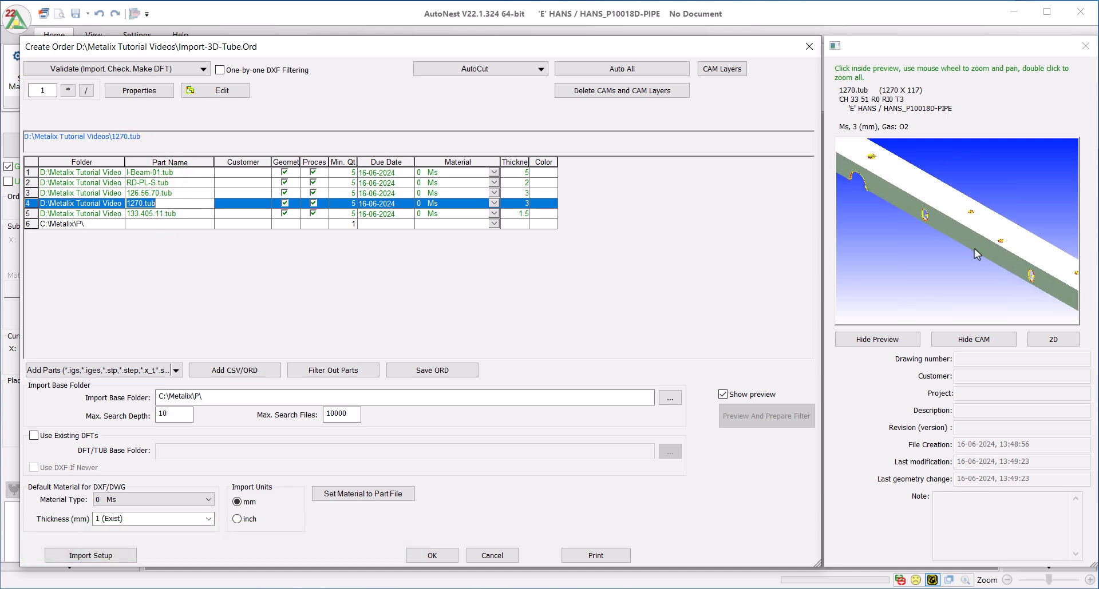
# - Accept the order to load its tubes for nesting and review how they are grouped by material and thickness
pyautogui.click(431, 555)
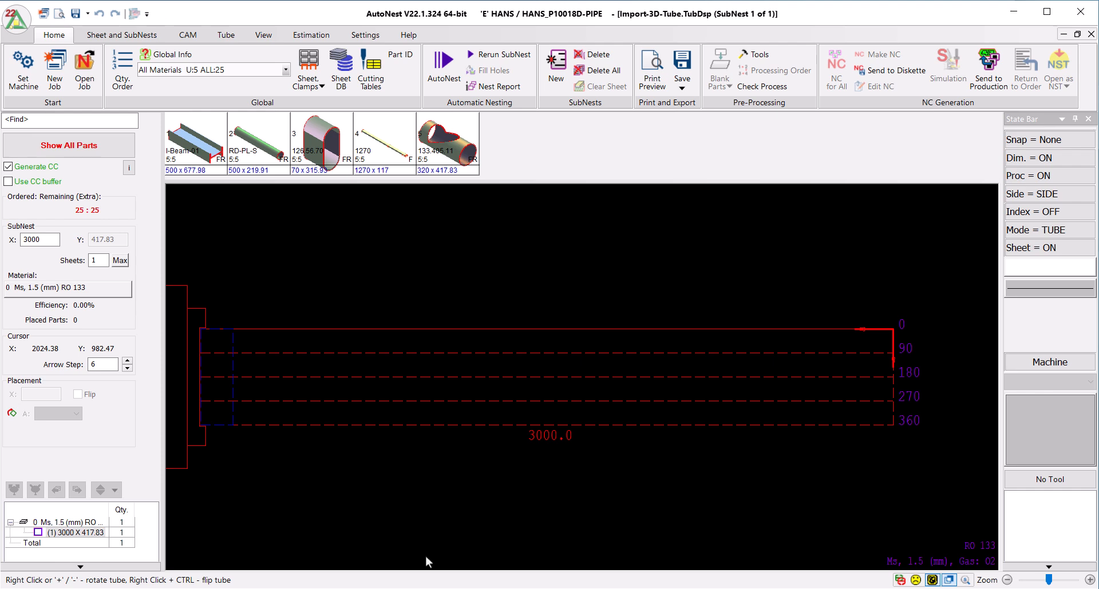
pyautogui.click(284, 71)
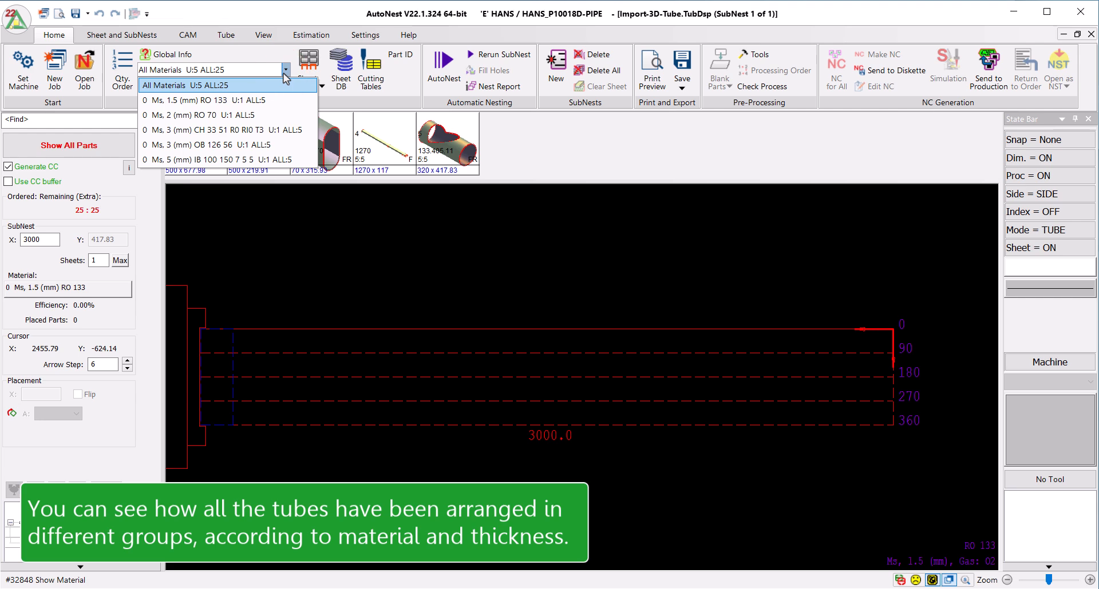
pyautogui.click(284, 72)
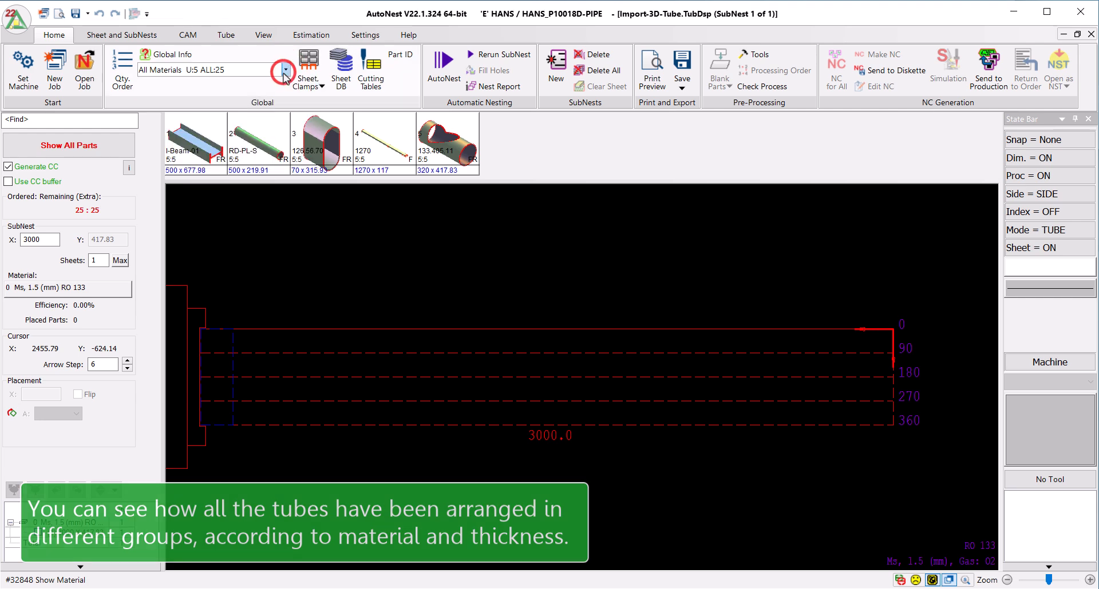
# - Run AutoNest for all tubes with tube size X 3000, always using common cuts and generating multiple subnests
pyautogui.click(453, 77)
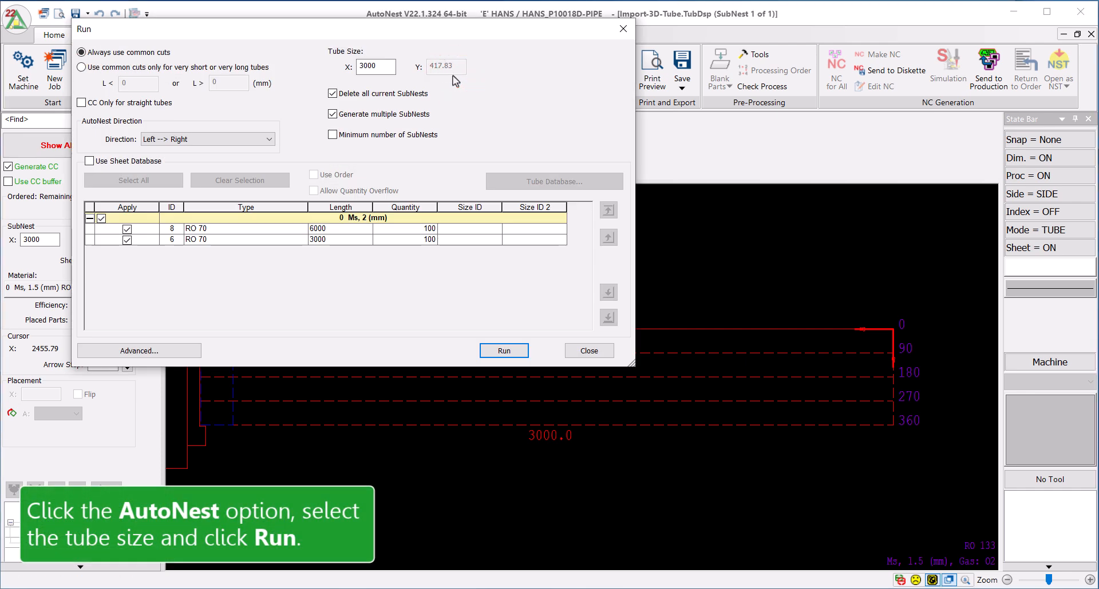
pyautogui.click(503, 351)
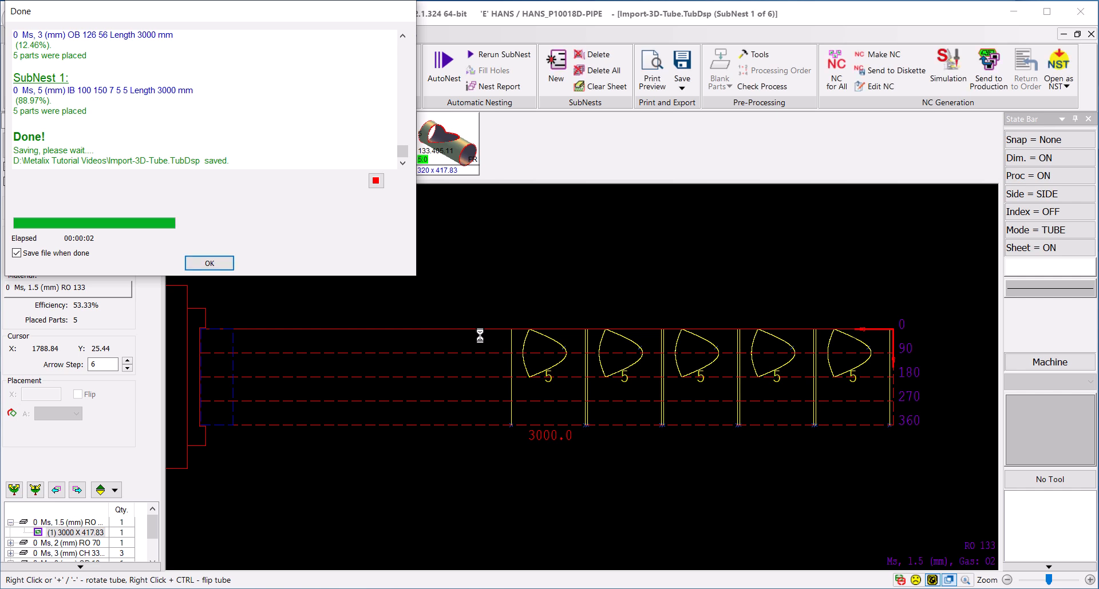
pyautogui.click(229, 263)
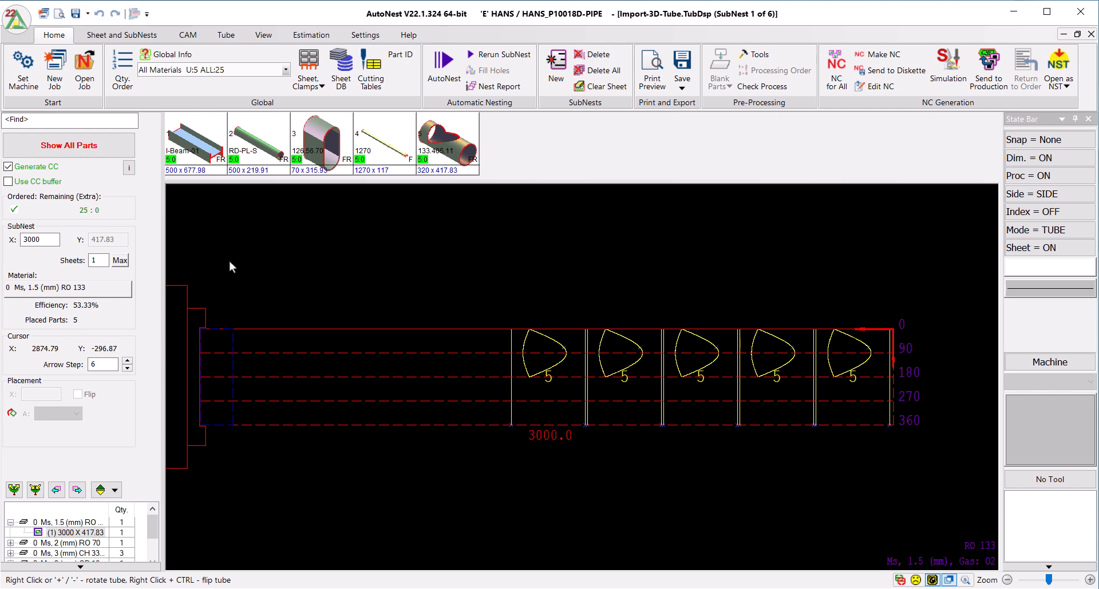
# - Expand all material groups in the subnest tree and review the subnests
pyautogui.click(81, 567)
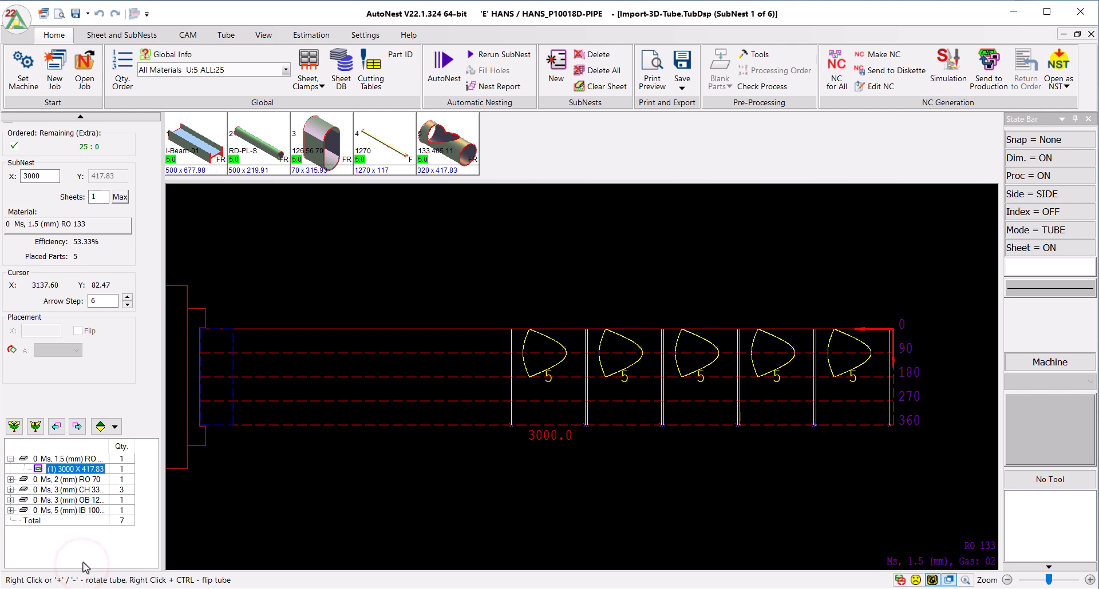
pyautogui.click(14, 426)
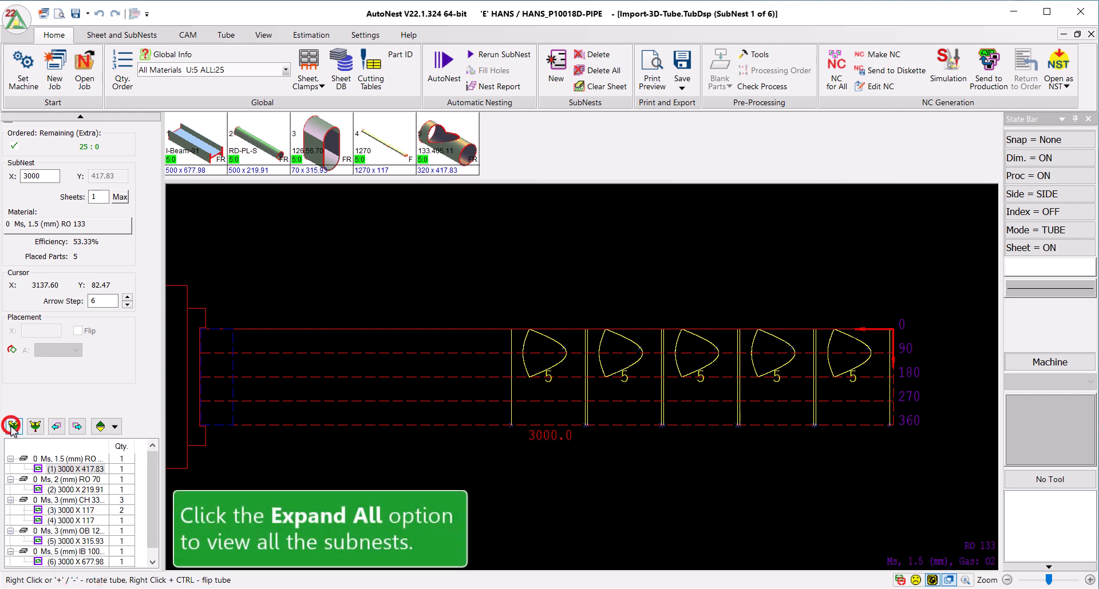
pyautogui.scroll(-1, 152, 486)
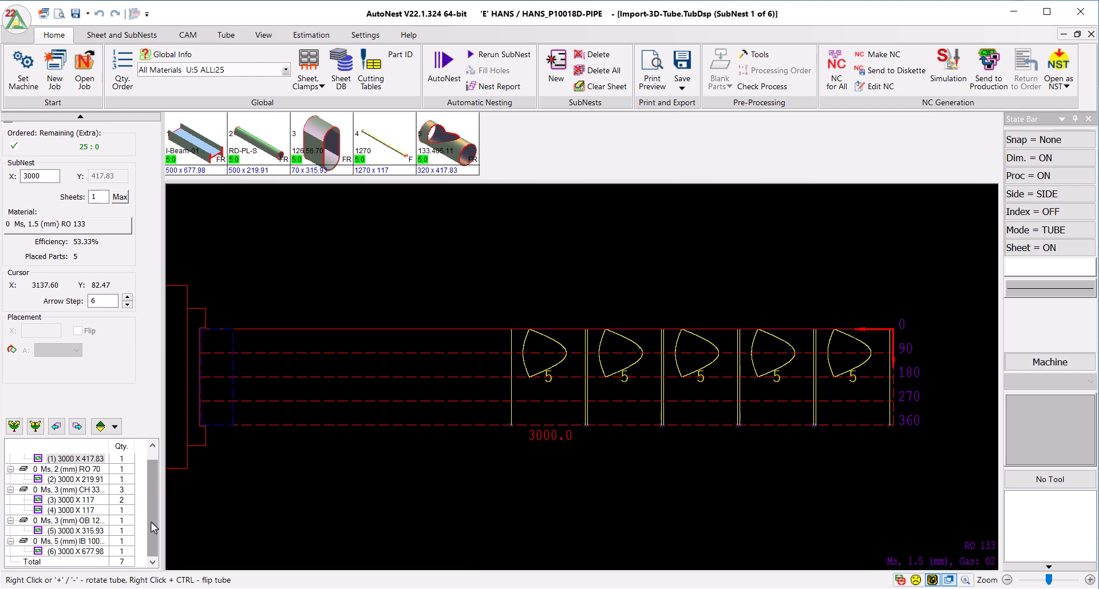
# - Generate NC files for all subnests on the current machine and run the 2D simulation of Import-3D-Tube001.ENC
pyautogui.click(836, 97)
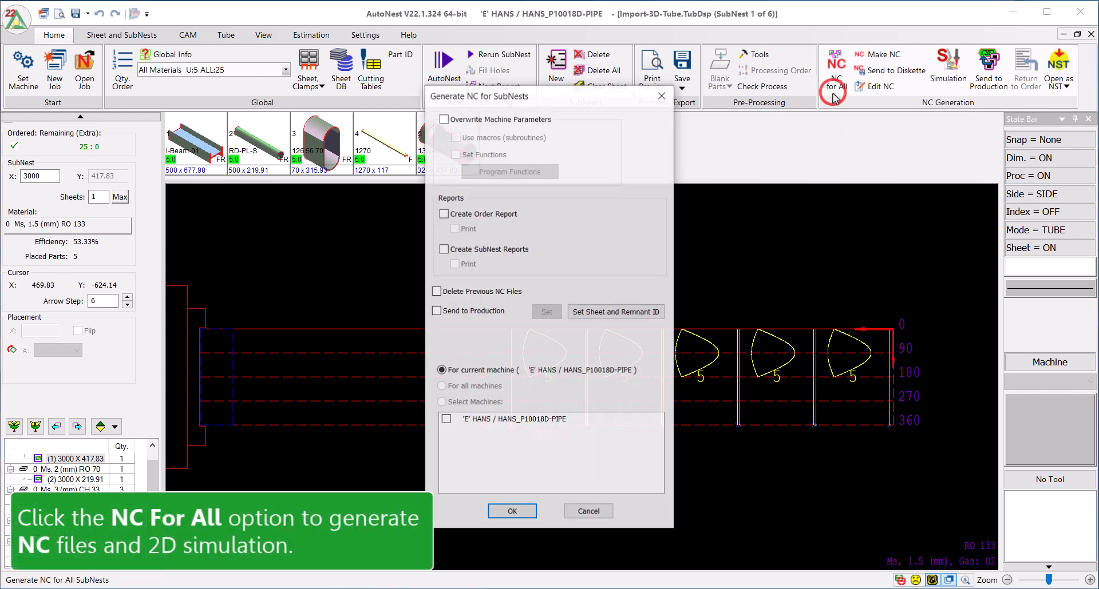
pyautogui.click(512, 511)
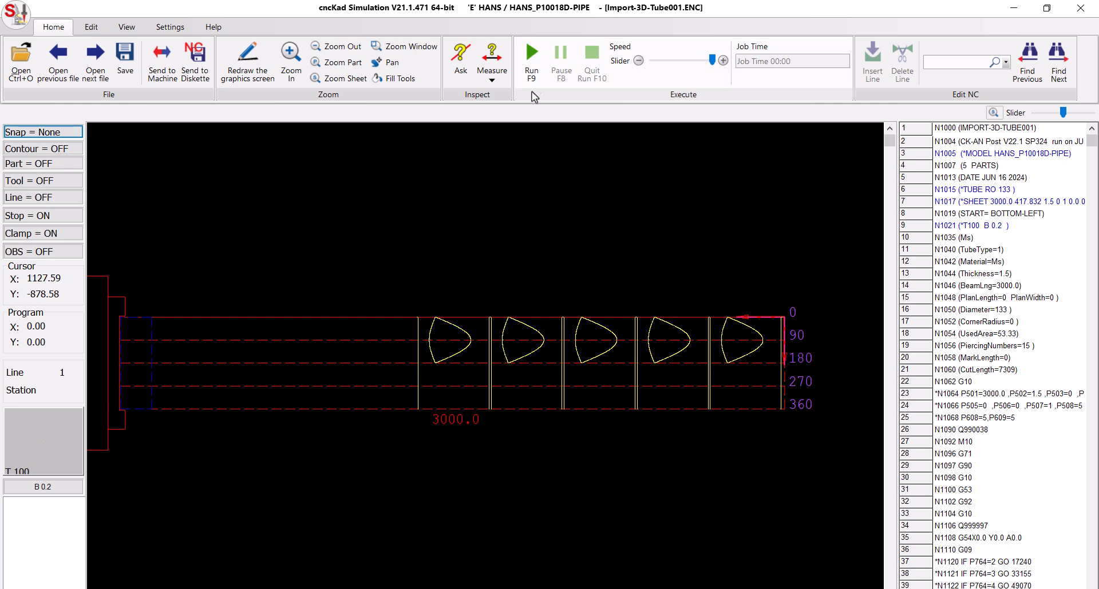
pyautogui.click(532, 63)
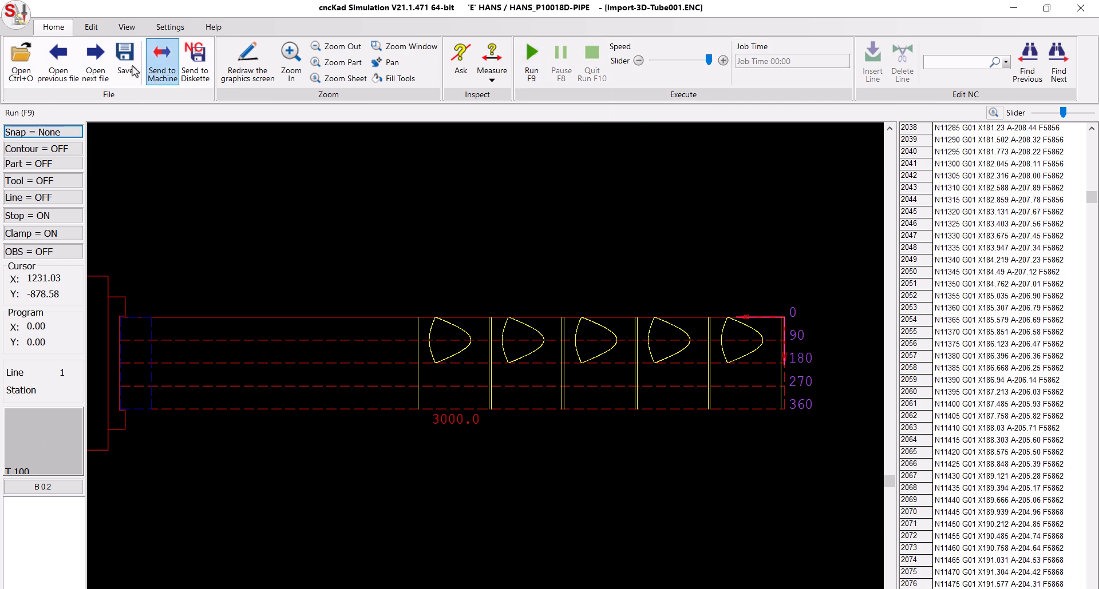
# - Look through the following NC files up to Import-3D-Tube005.ENC and close the 2D simulation
pyautogui.click(95, 57)
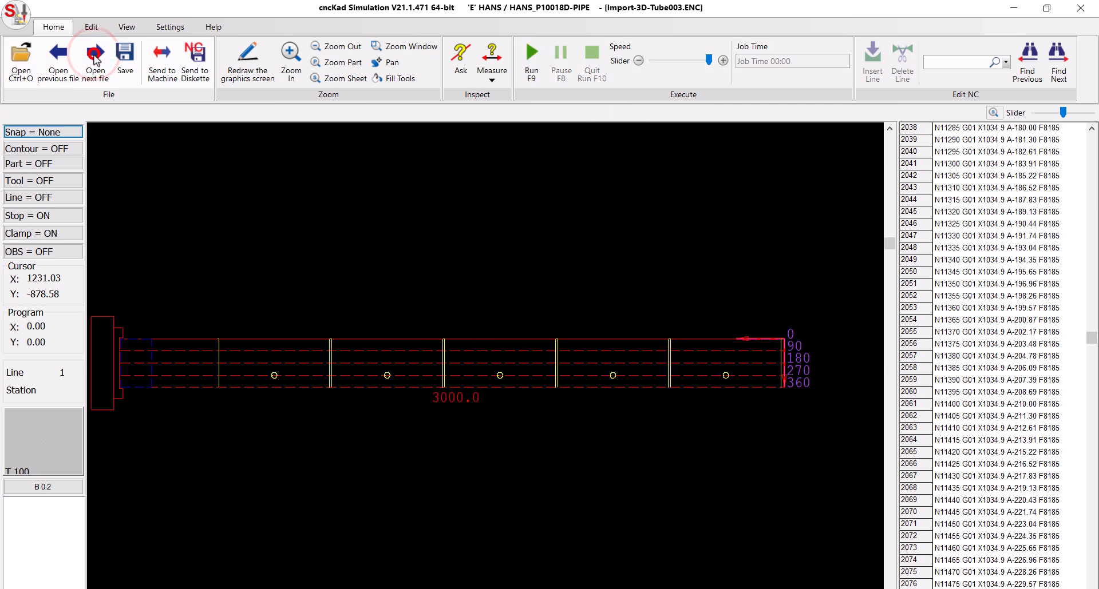
pyautogui.click(95, 57)
pyautogui.click(95, 58)
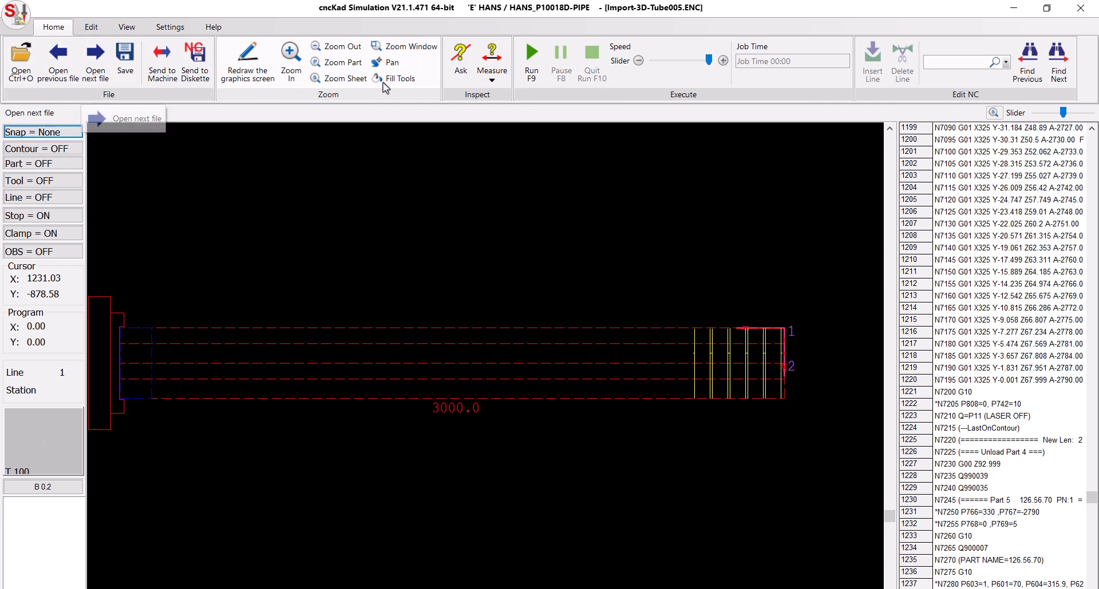
pyautogui.click(1090, 10)
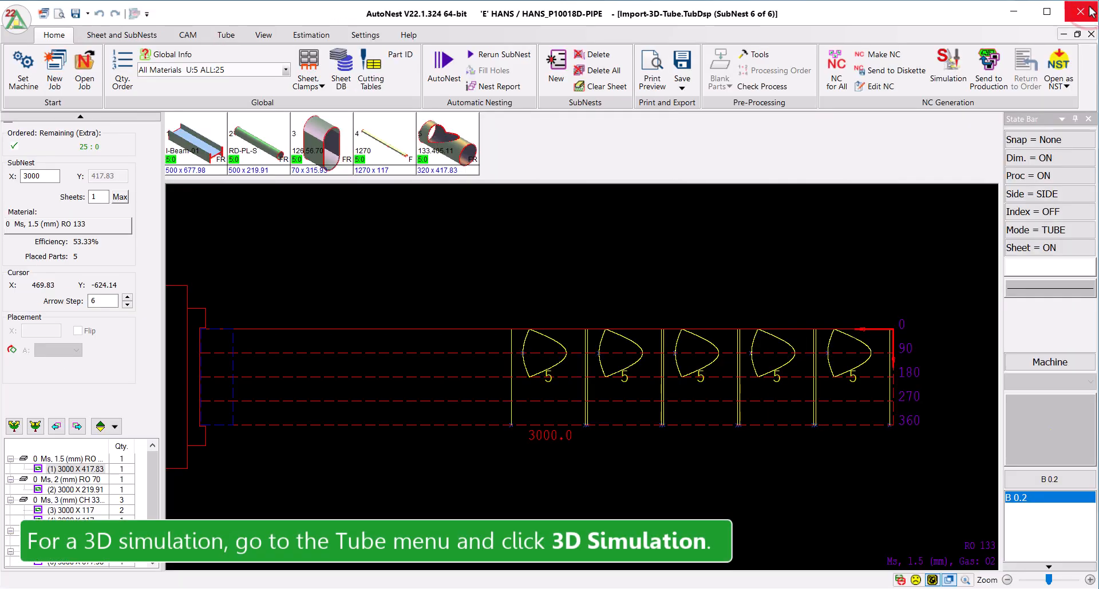
# - Open the 3D simulation of the nested tube on the machine
pyautogui.click(232, 35)
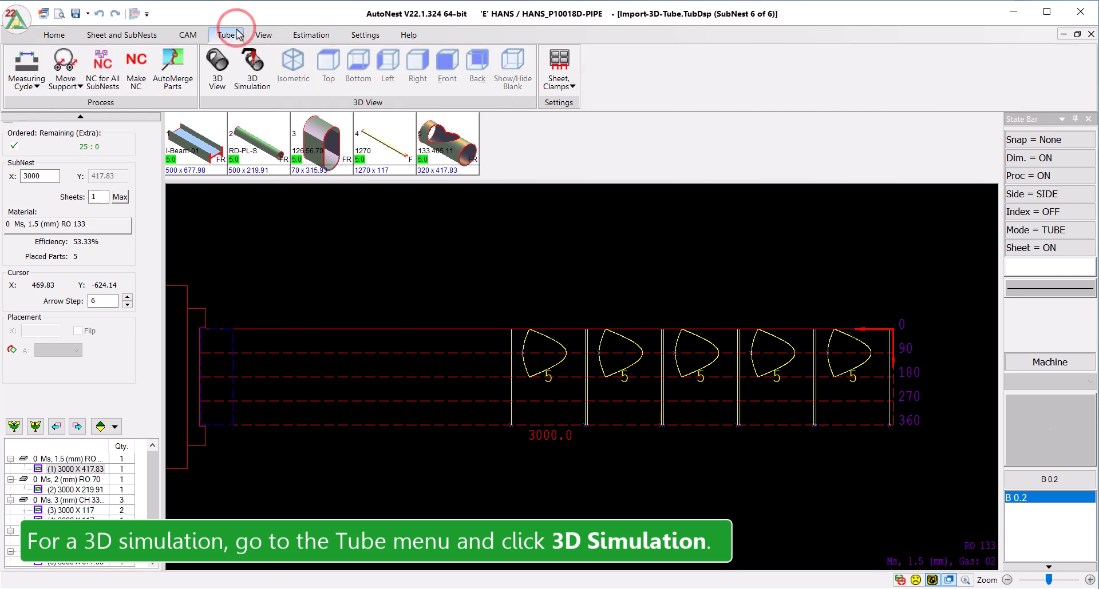
pyautogui.click(253, 77)
pyautogui.click(428, 313)
pyautogui.click(557, 338)
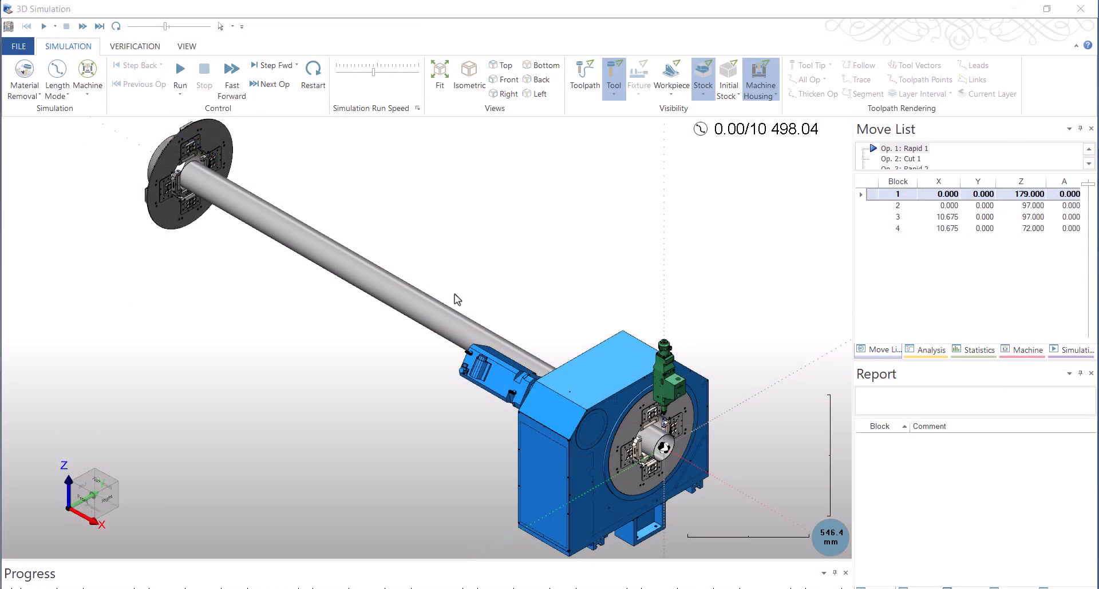
# - Run the 3D simulation at an increased run speed and watch the laser head cut the tube up close
pyautogui.click(181, 74)
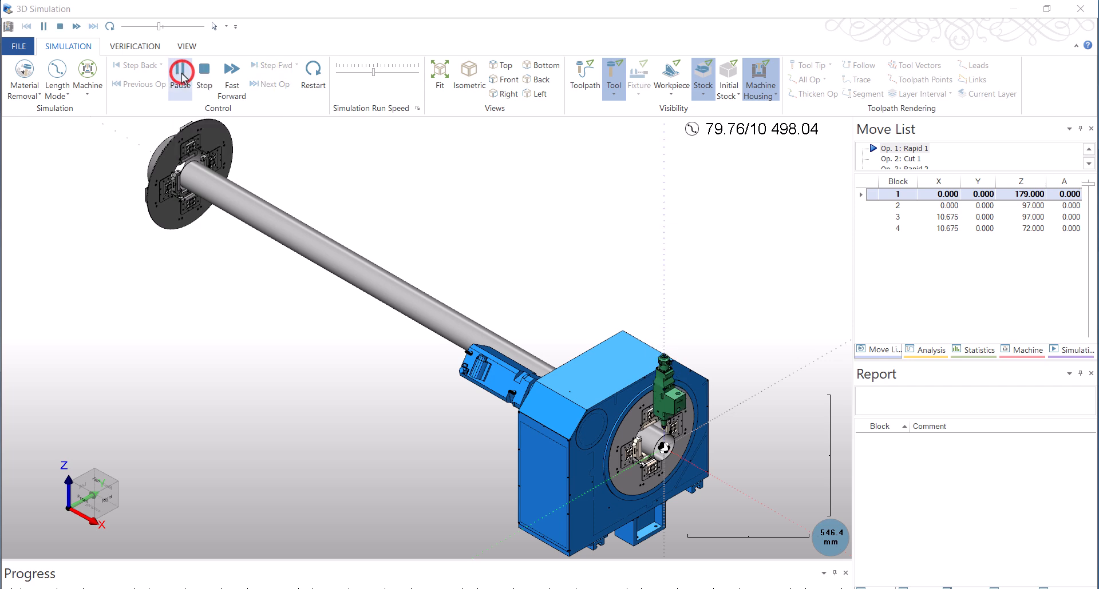
pyautogui.scroll(10, 681, 447)
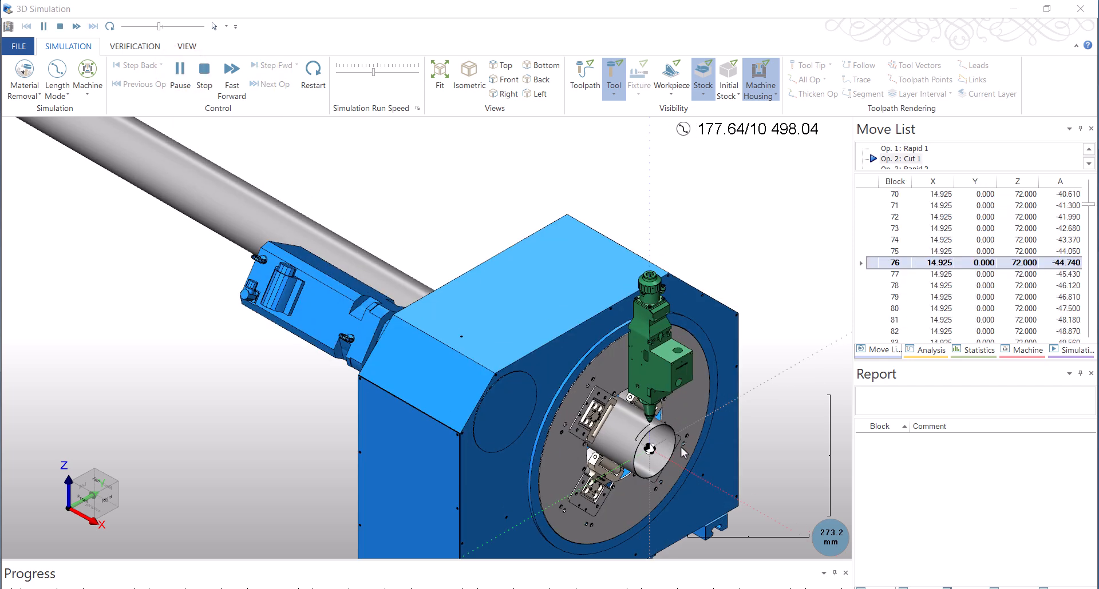
pyautogui.click(392, 73)
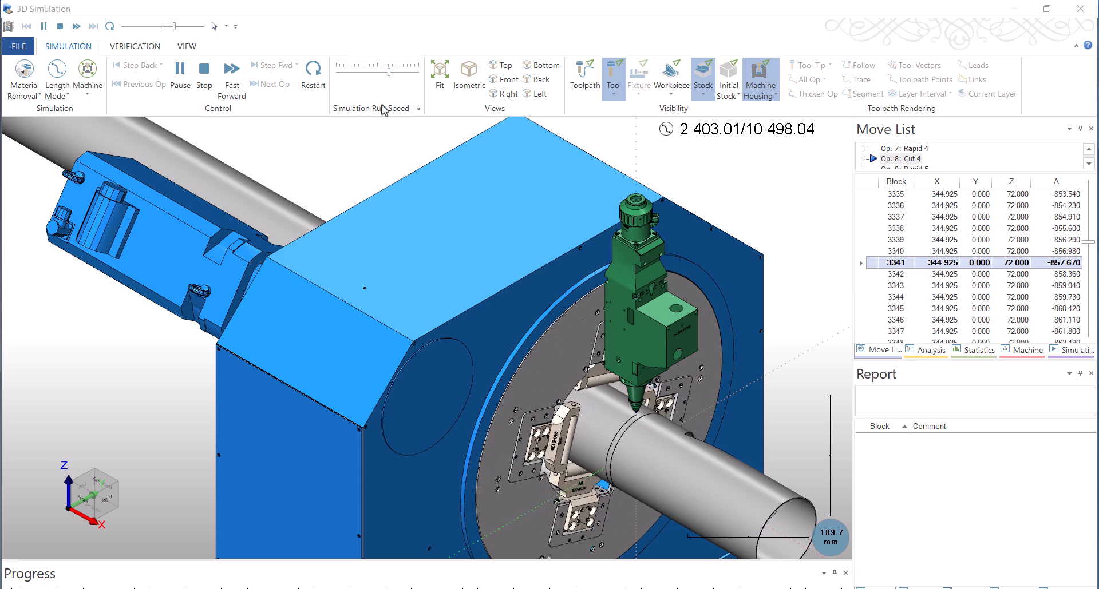
pyautogui.scroll(-3, 478, 356)
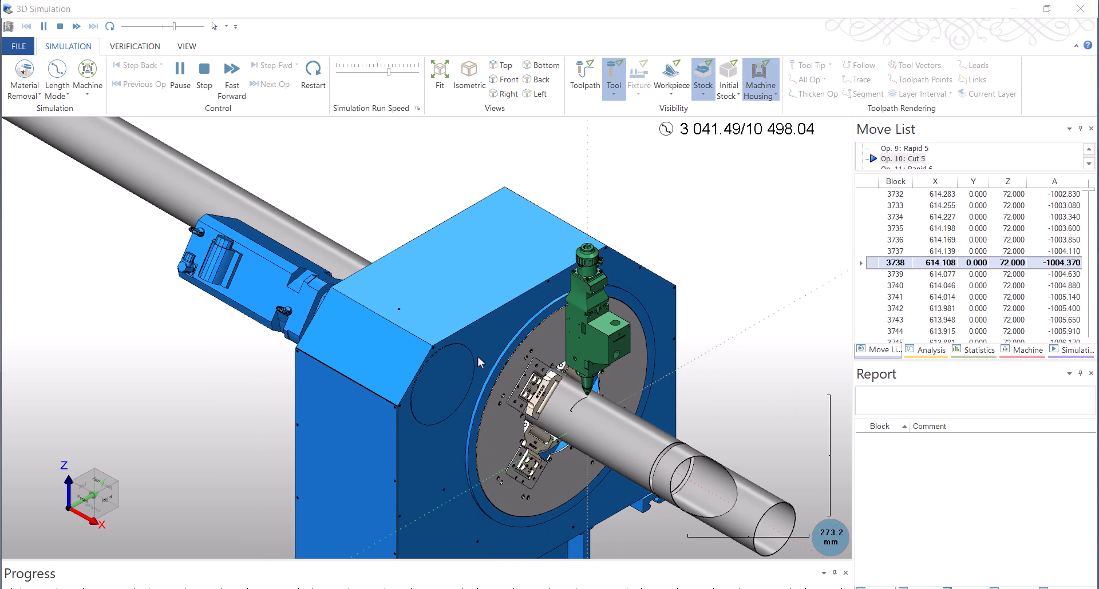